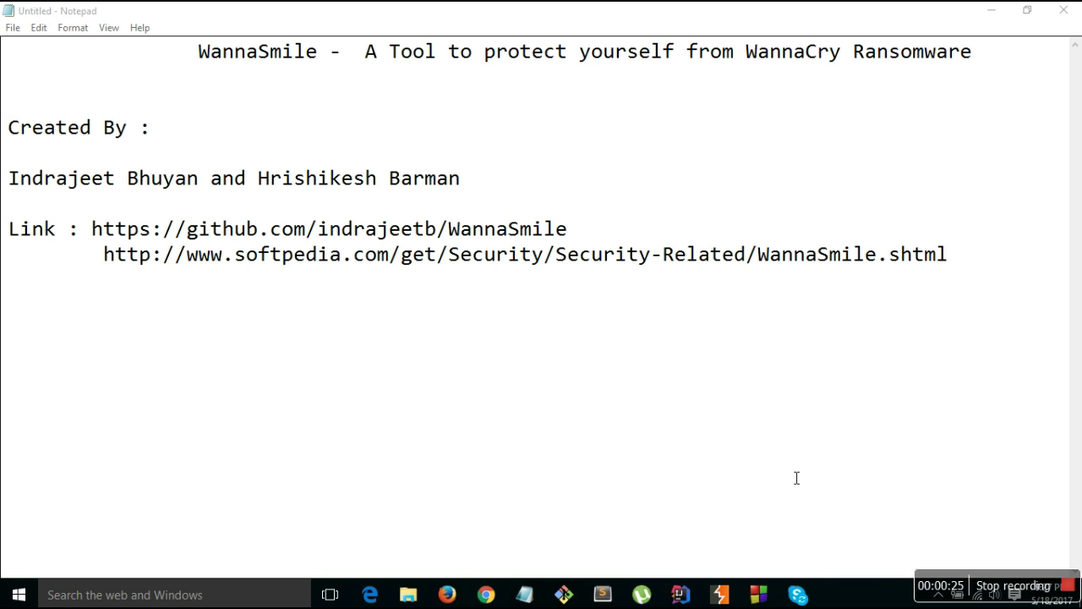
Step: Read the kill-switch limitations in the WannaSmile article in Firefox, view Screenshot_394.png, and close the image
left_click(448, 595)
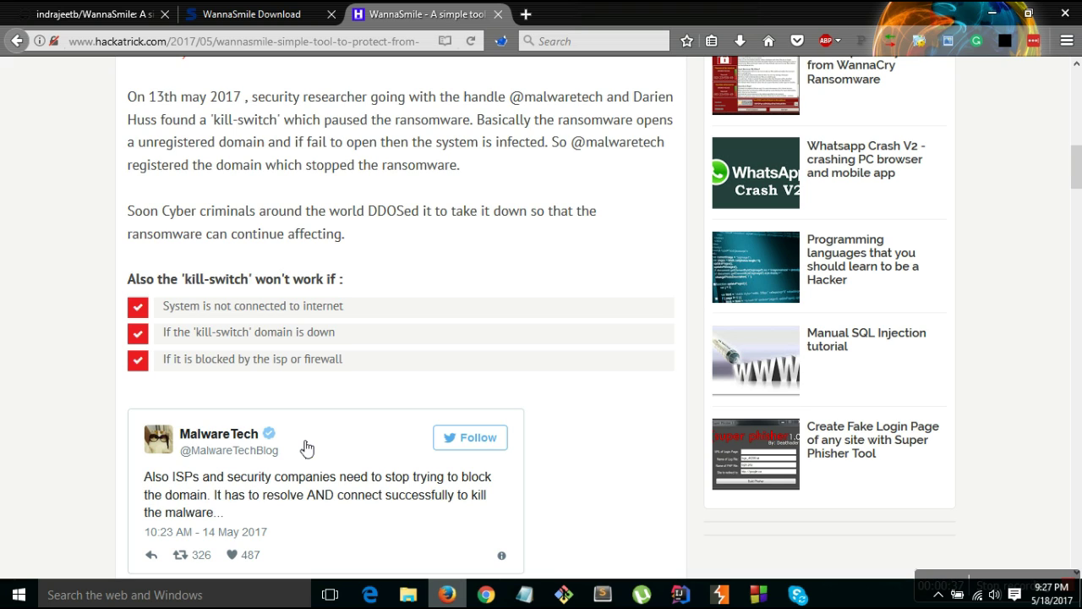
left_click_drag(167, 307, 337, 308)
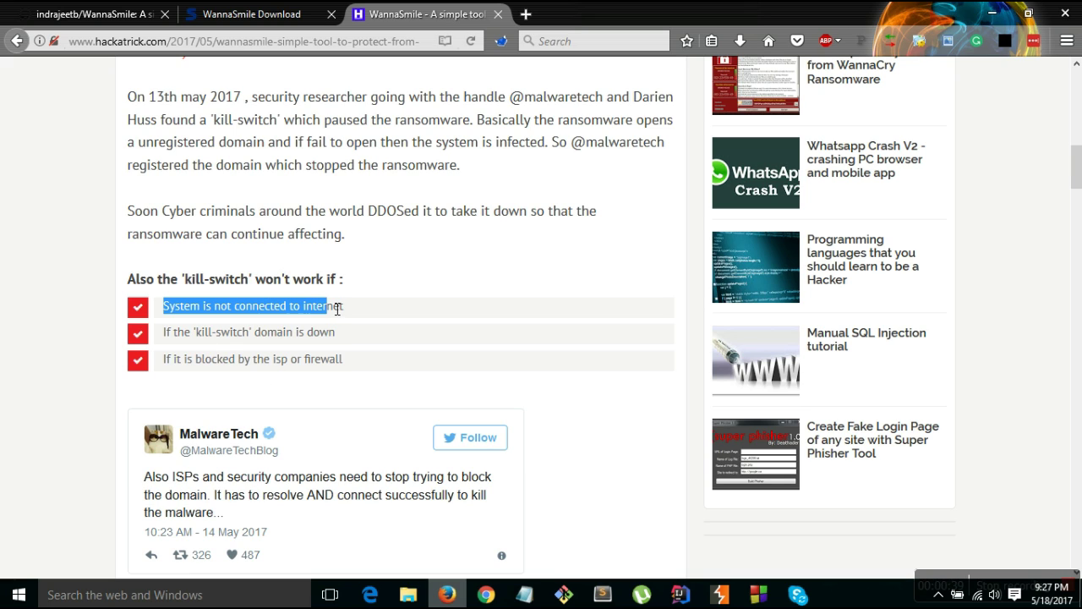
left_click_drag(164, 332, 163, 365)
scroll(489, 295, "down", 2)
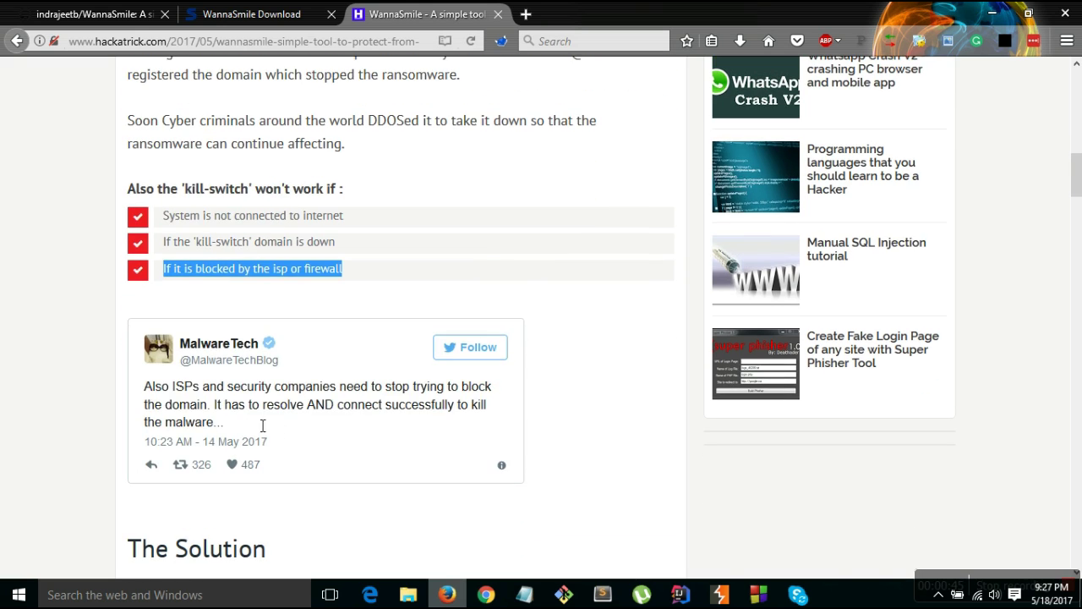
left_click(541, 403)
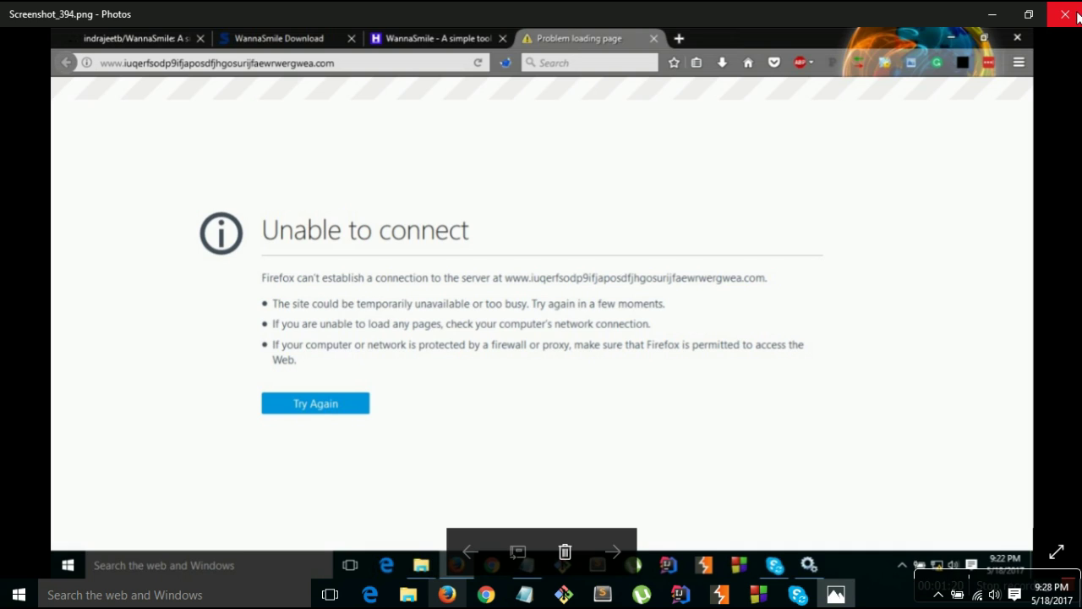
left_click(1064, 13)
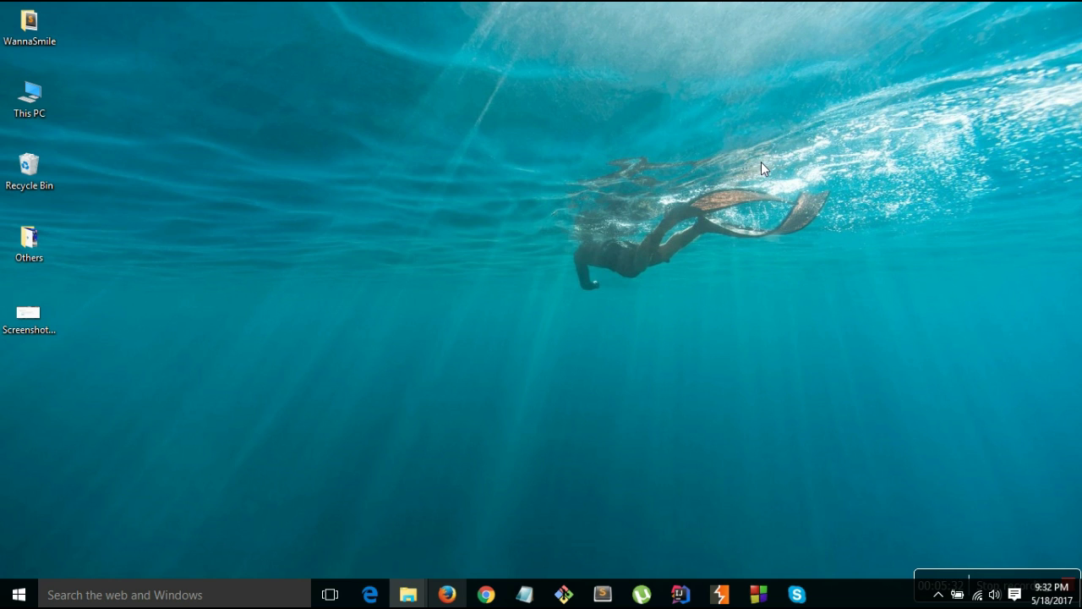
Step: Open the OnlineFix folder inside the WannaSmile desktop folder
double_click(47, 35)
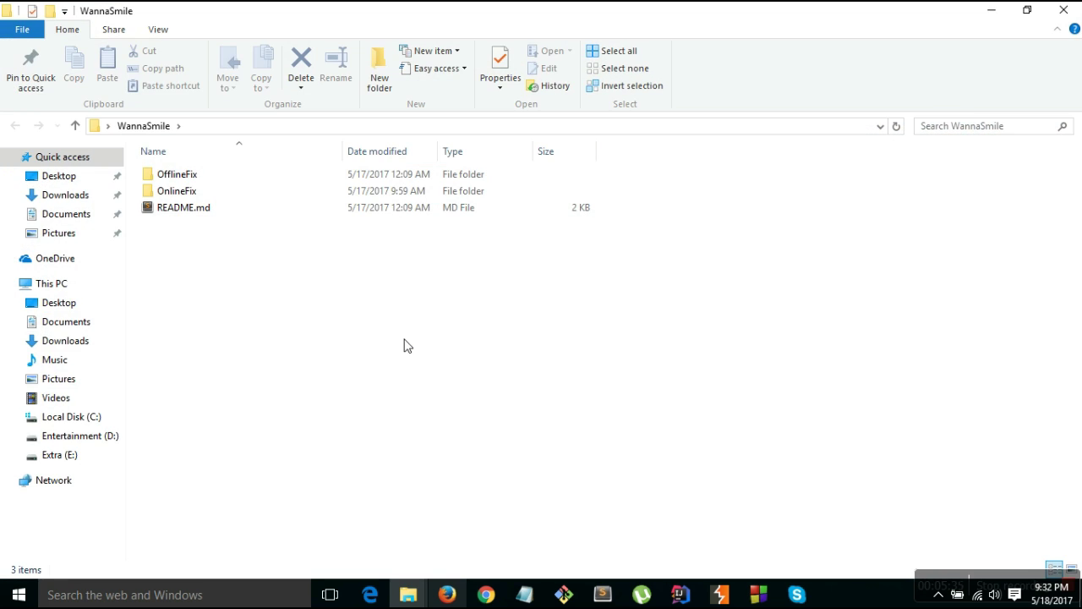
double_click(354, 193)
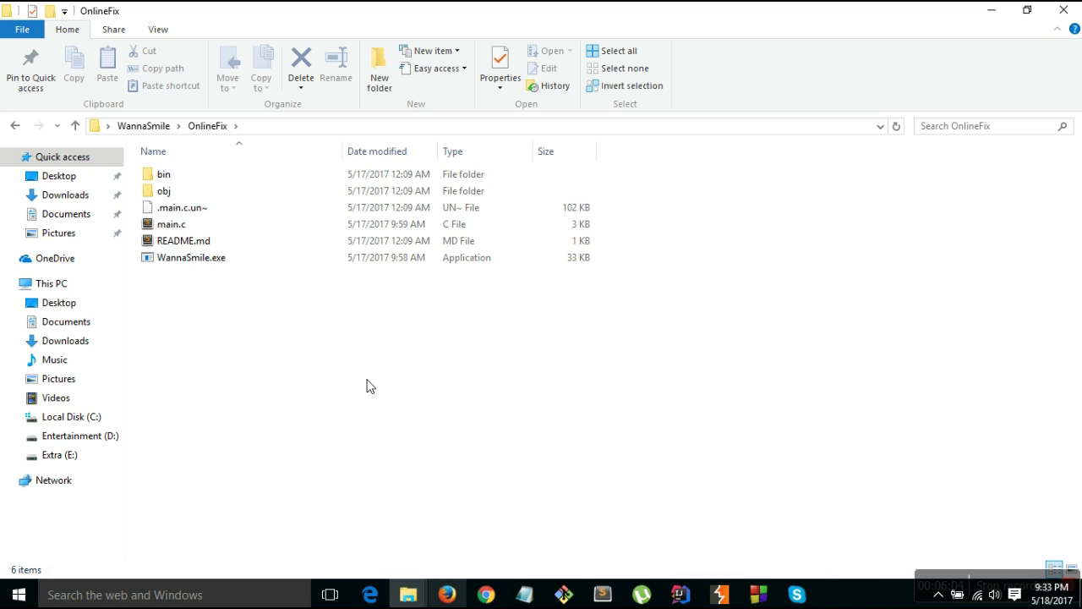
Step: Start Windows PowerShell as administrator and run "Get-SmbServerConfiguration | Select EnableSMB1Protocol, EnableSMB2Protocol"
left_click(215, 597)
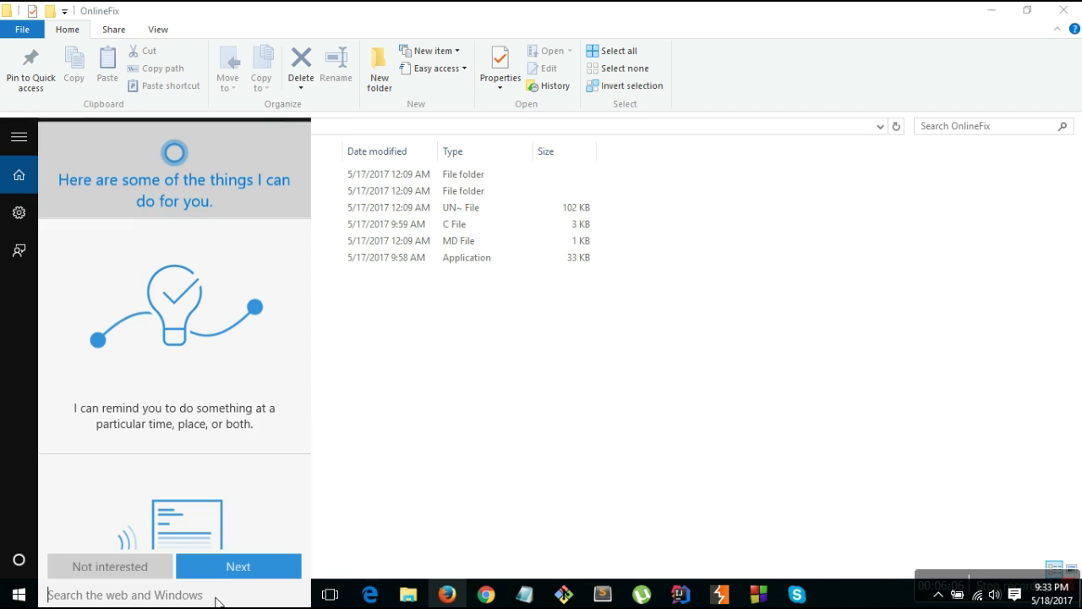
type("power")
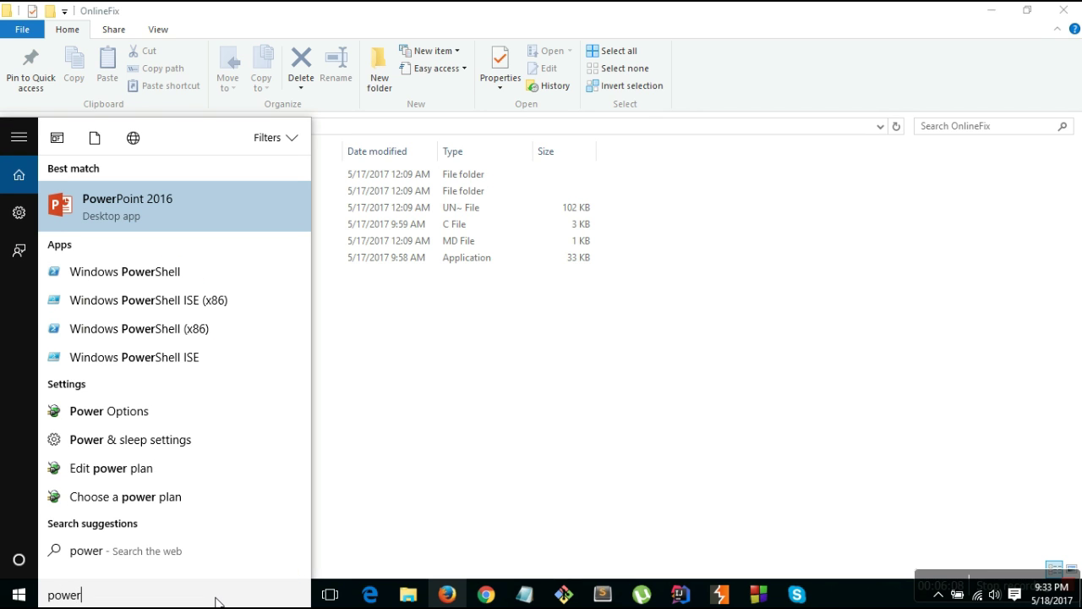
right_click(149, 272)
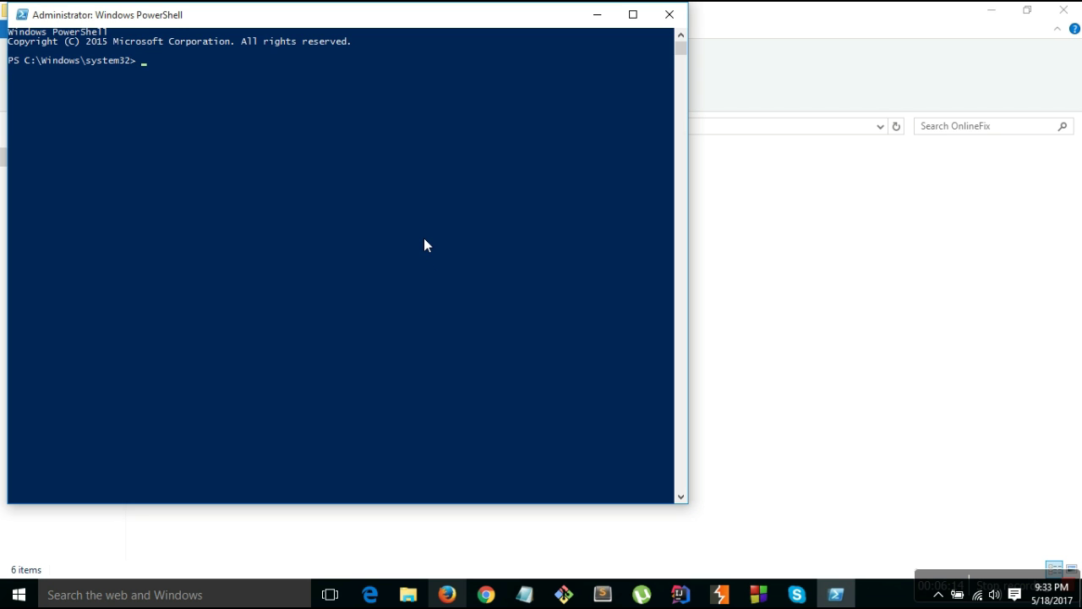
key("Up")
key("Up")
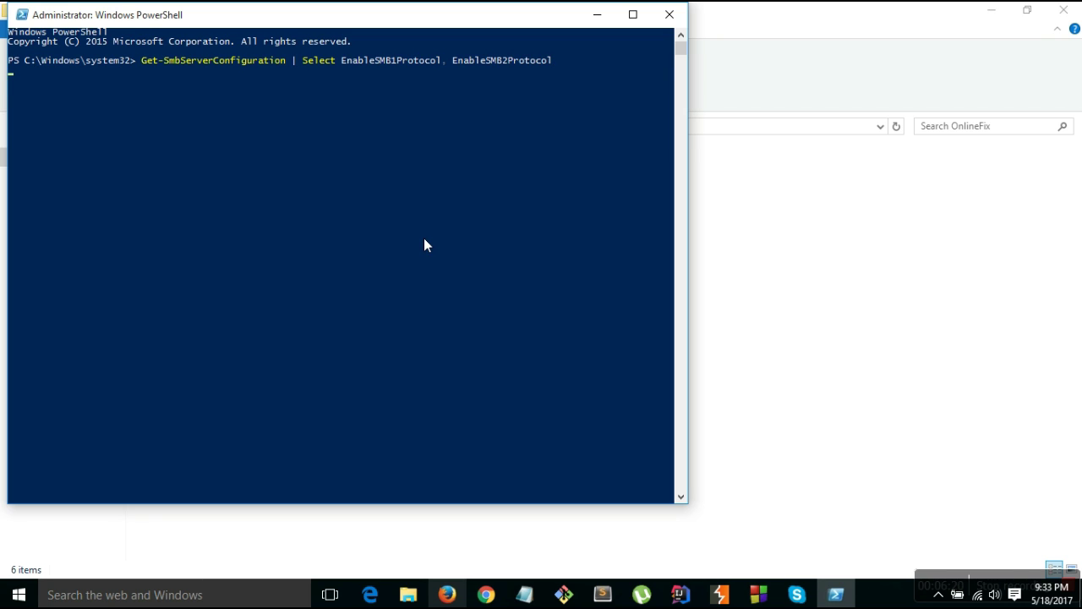
key("Return")
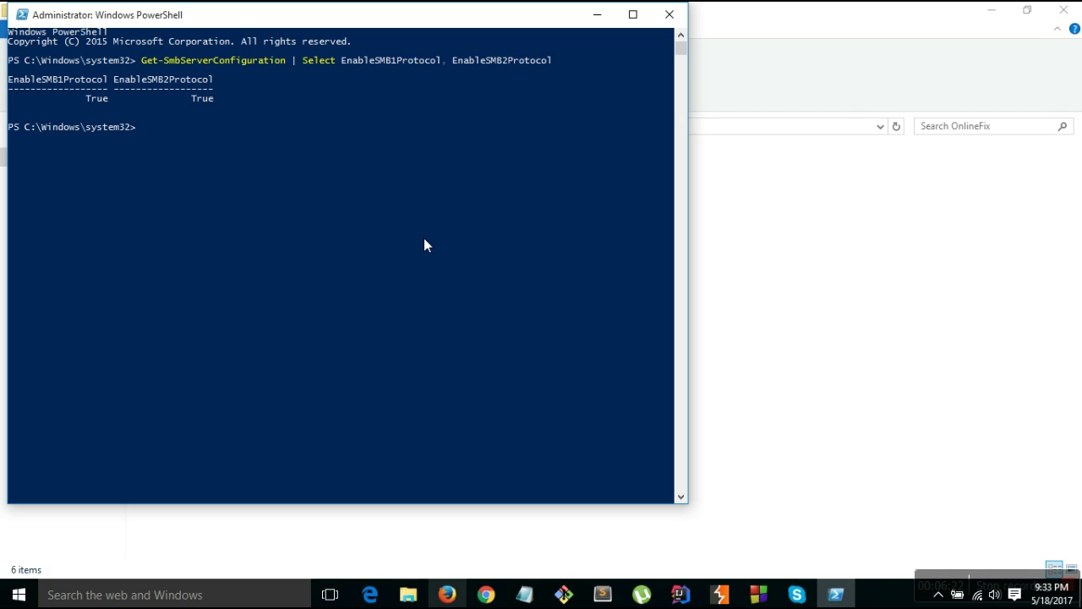
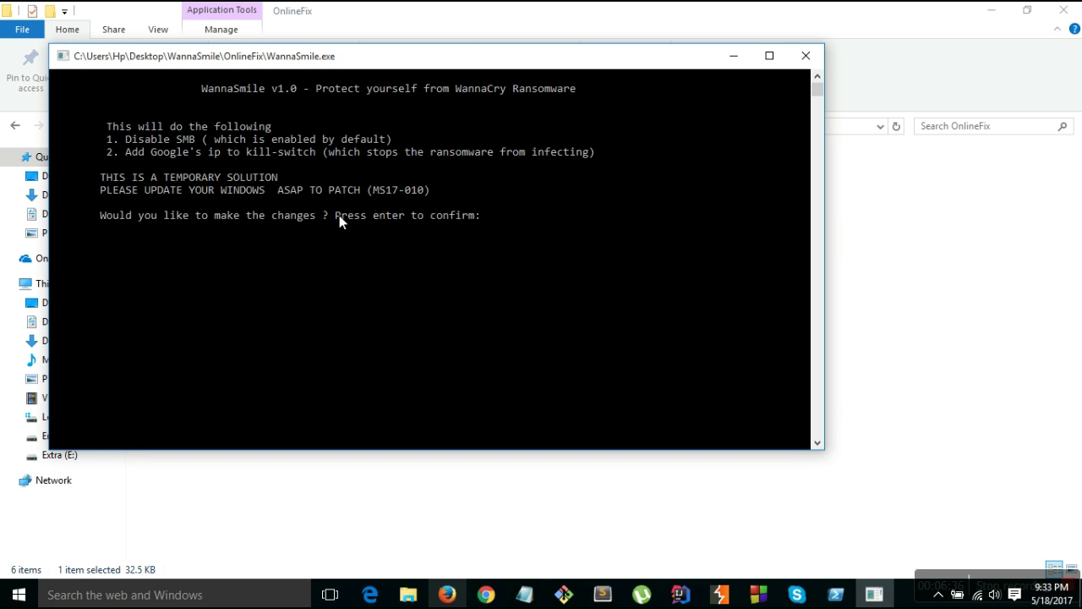
Step: Run WannaSmile.exe from the OnlineFix folder and confirm disabling SMB and adding Google's IP to the kill-switch
key("Return")
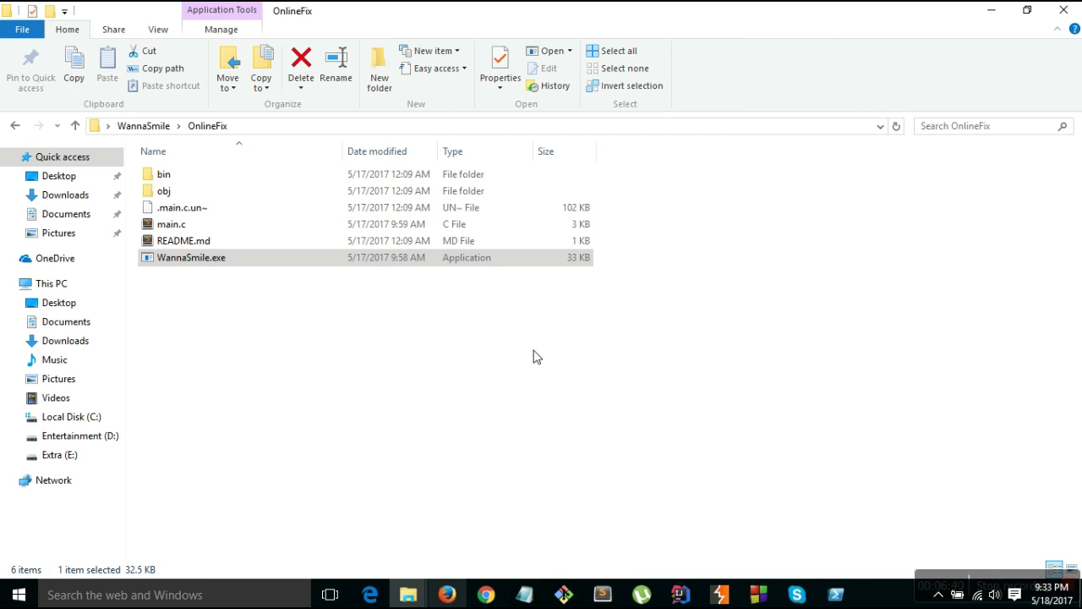
Step: Check the SMB1 and SMB2 status again with Get-SmbServerConfiguration in the open PowerShell session, and close PowerShell
left_click(848, 585)
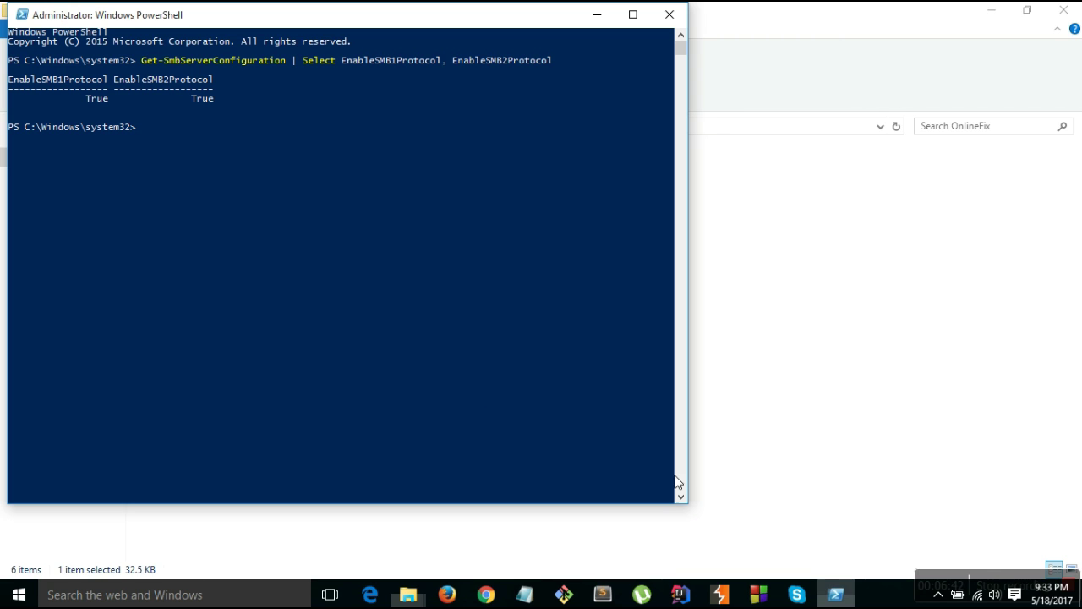
left_click(461, 365)
right_click(461, 365)
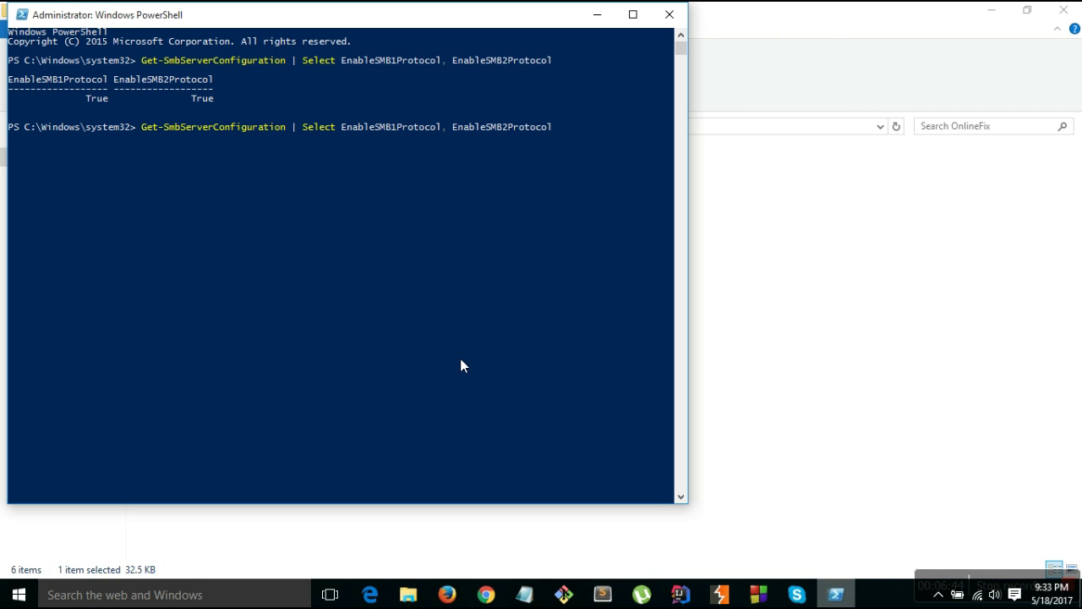
key("Return")
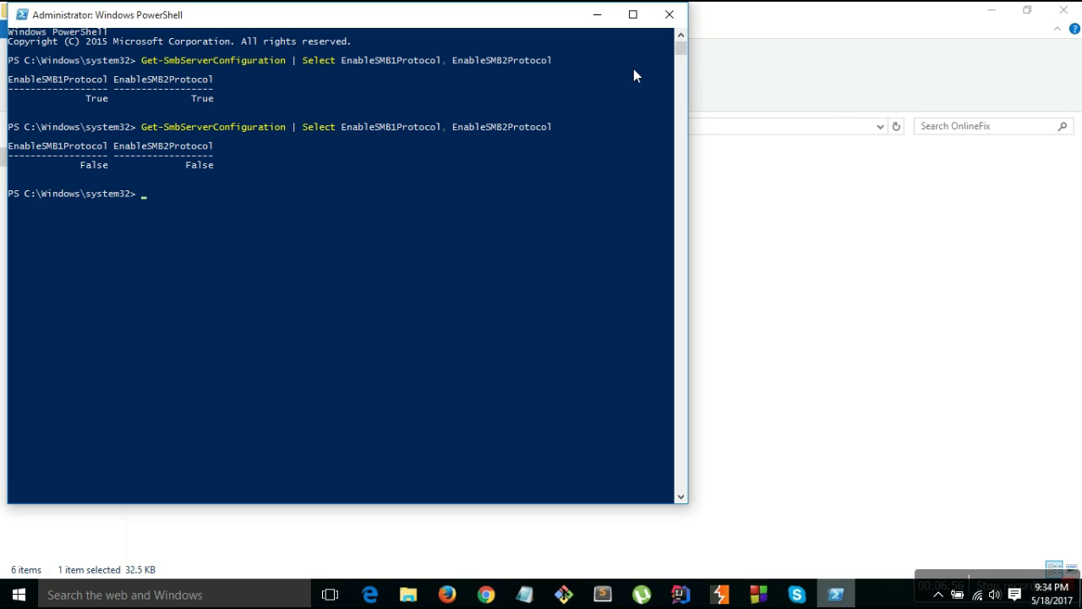
left_click(669, 20)
Step: Return to the WannaSmile folder and open the dist folder inside OfflineFix
key("BackSpace")
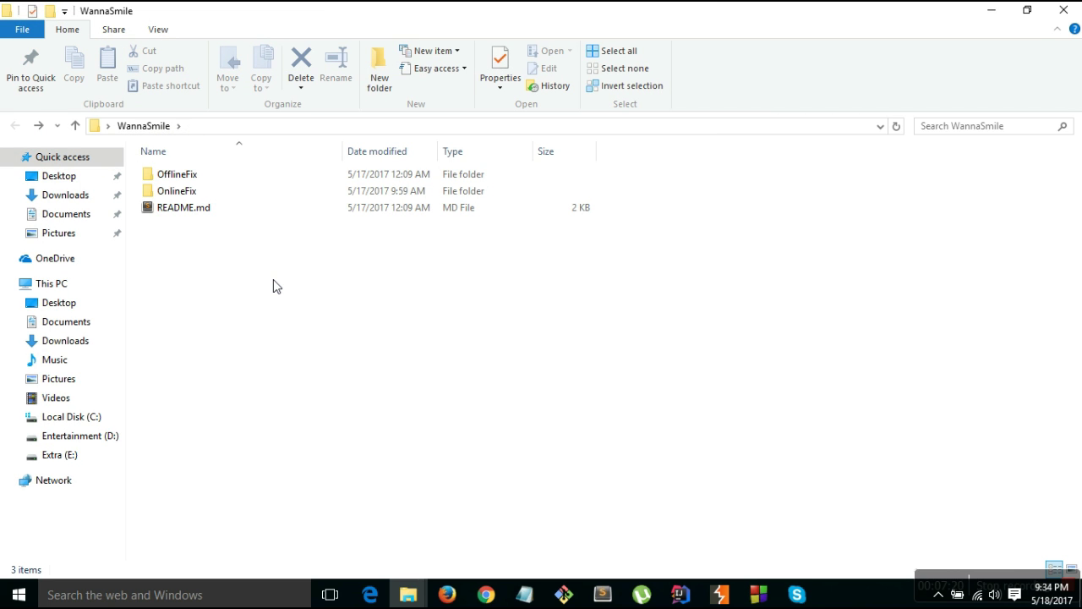
double_click(273, 174)
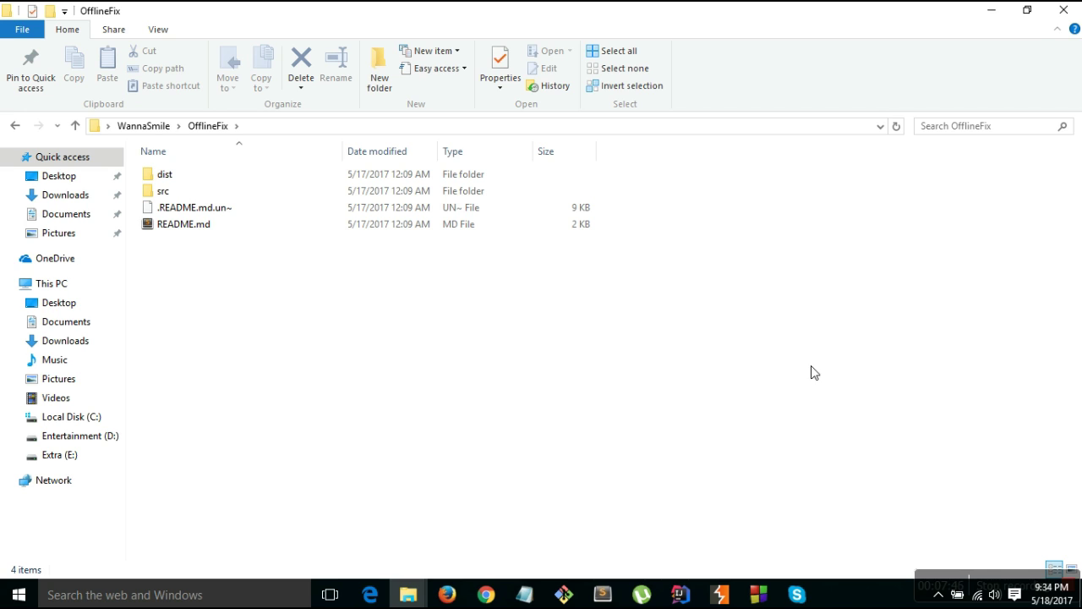
double_click(208, 175)
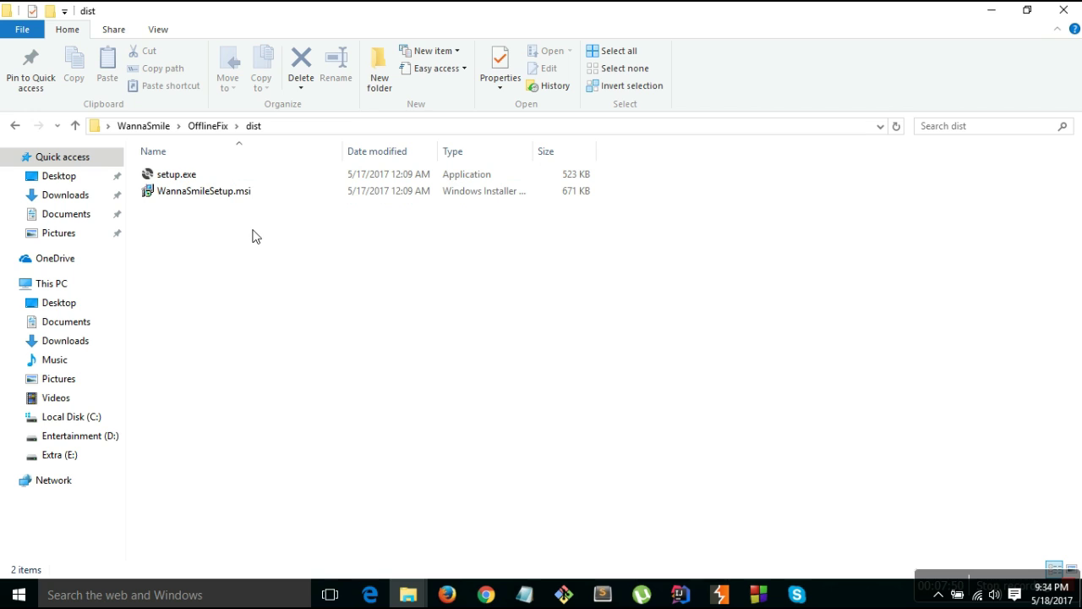
Step: Turn off the computer's Wi-Fi connection and dismiss the network list
left_click(978, 594)
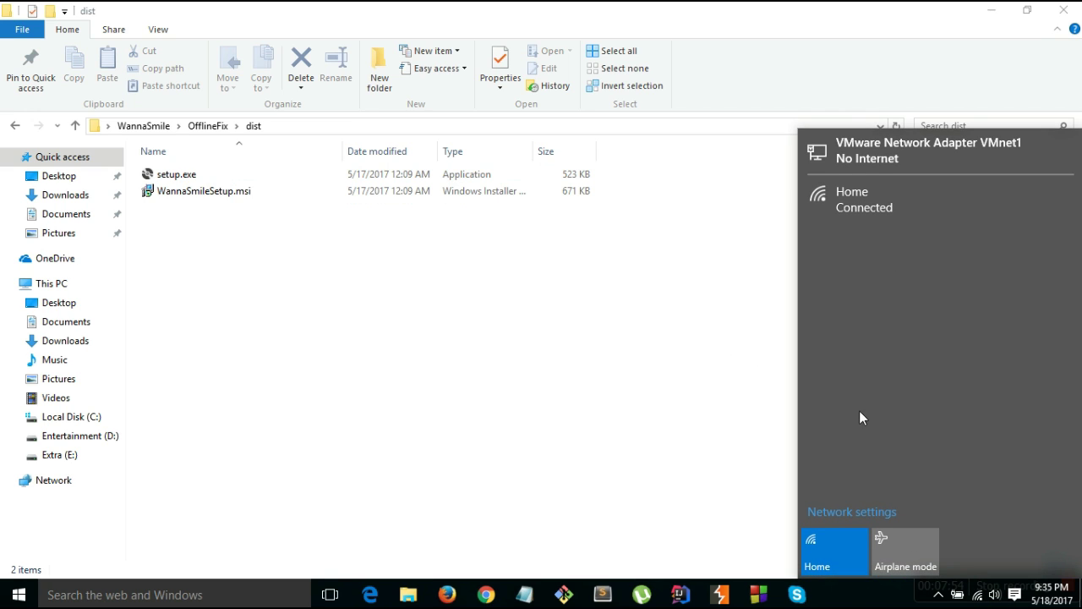
left_click(832, 539)
left_click(680, 422)
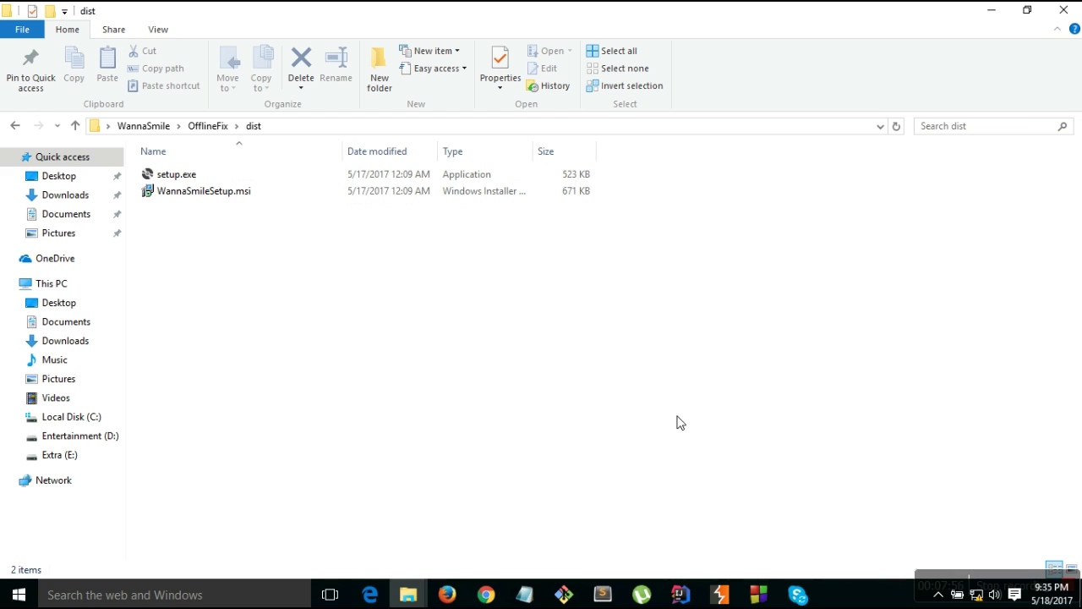
Step: Open a new tab in Firefox and copy the kill-switch domain from the Notepad note
left_click(449, 598)
key("ctrl+t")
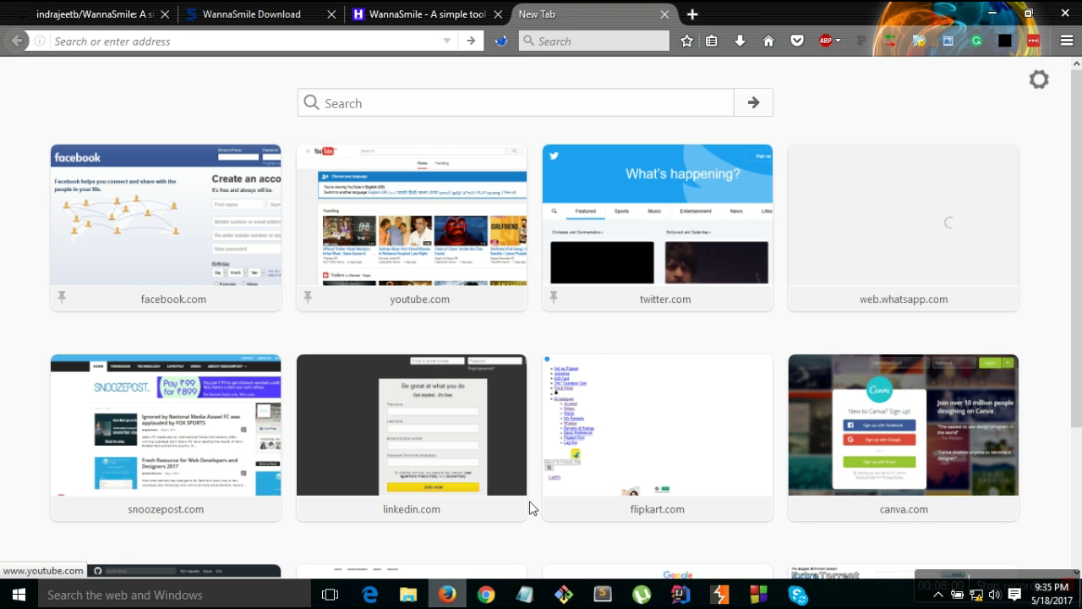
mouse_move(524, 594)
left_click(584, 538)
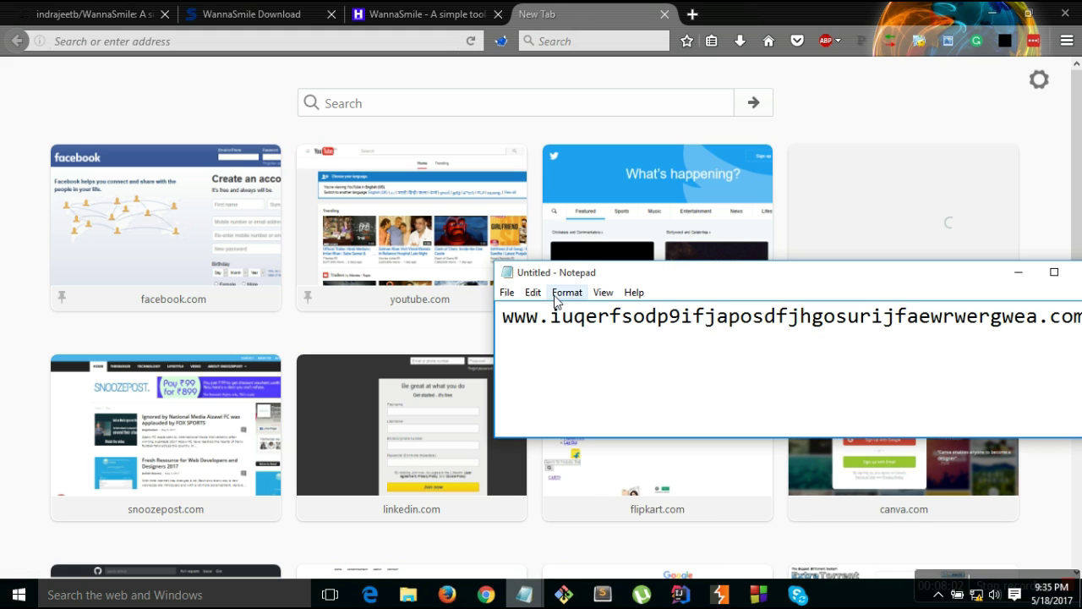
left_click(635, 323)
key("ctrl+a")
key("ctrl+c")
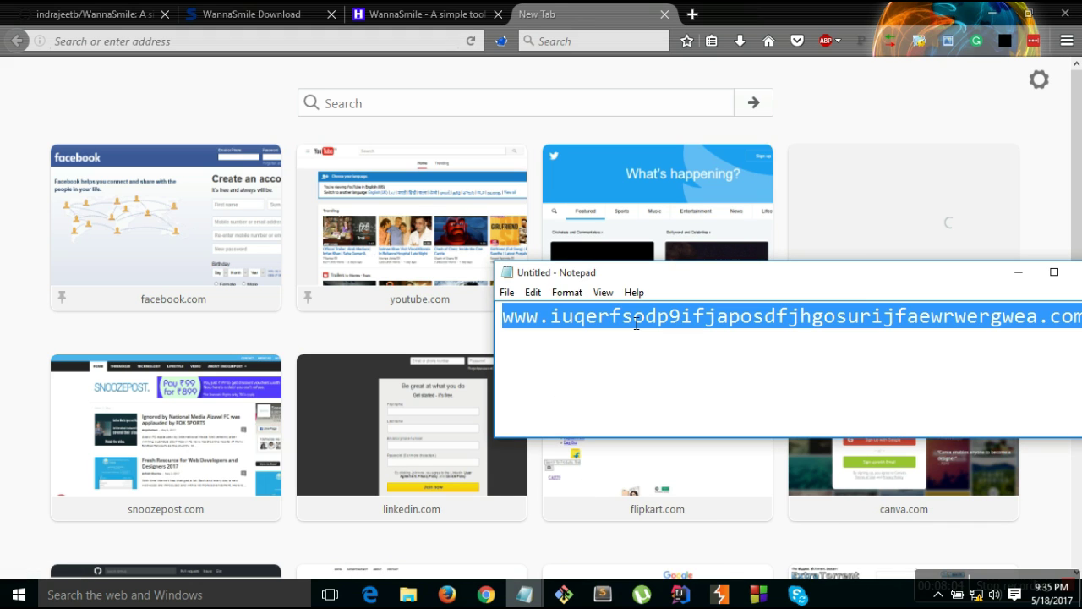
left_click(390, 46)
key("ctrl+v")
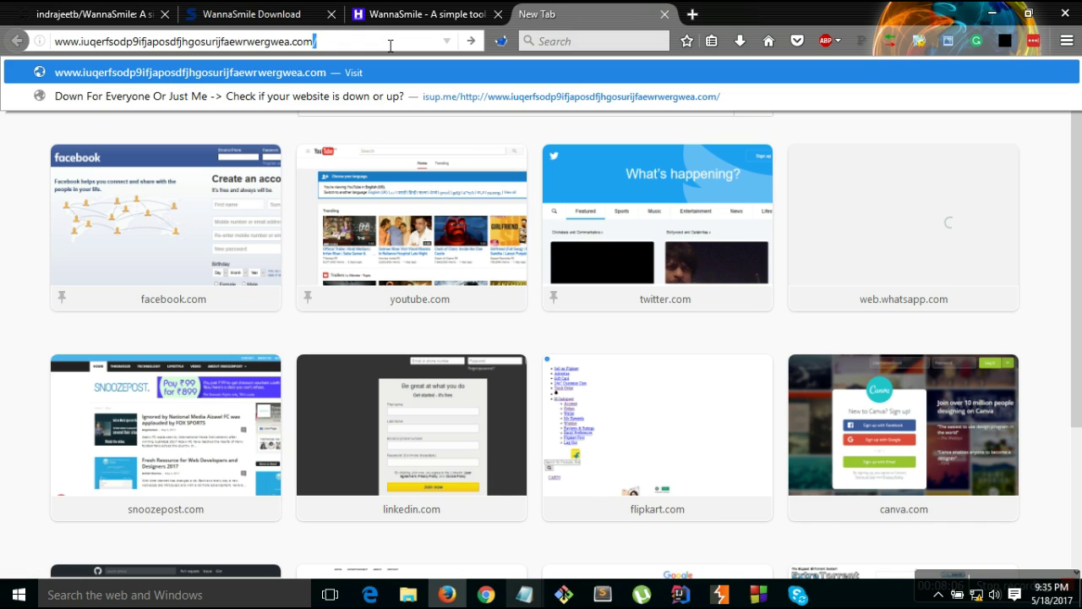
key("Return")
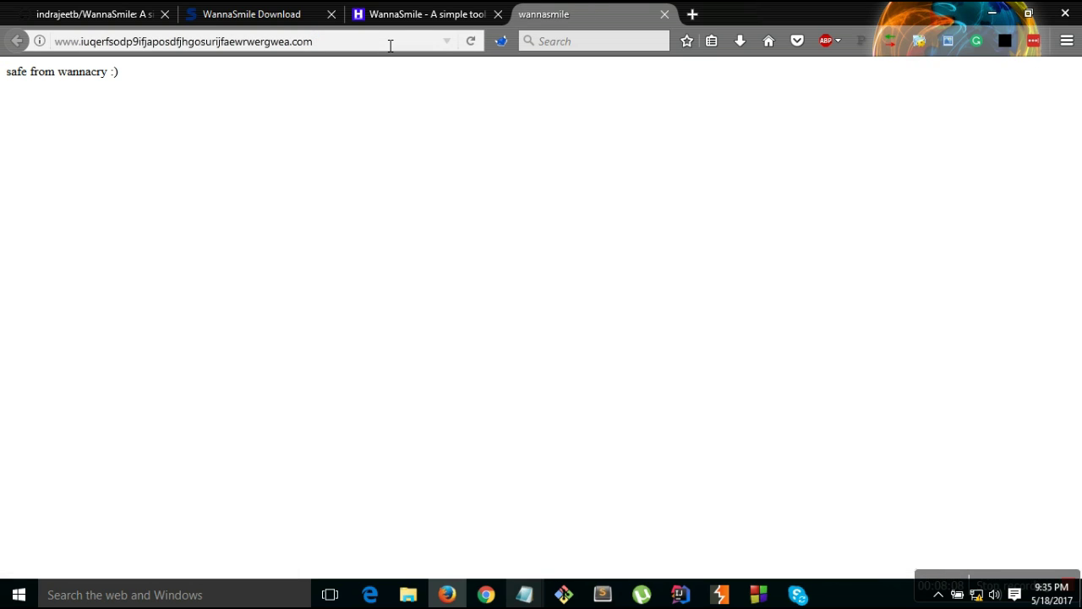